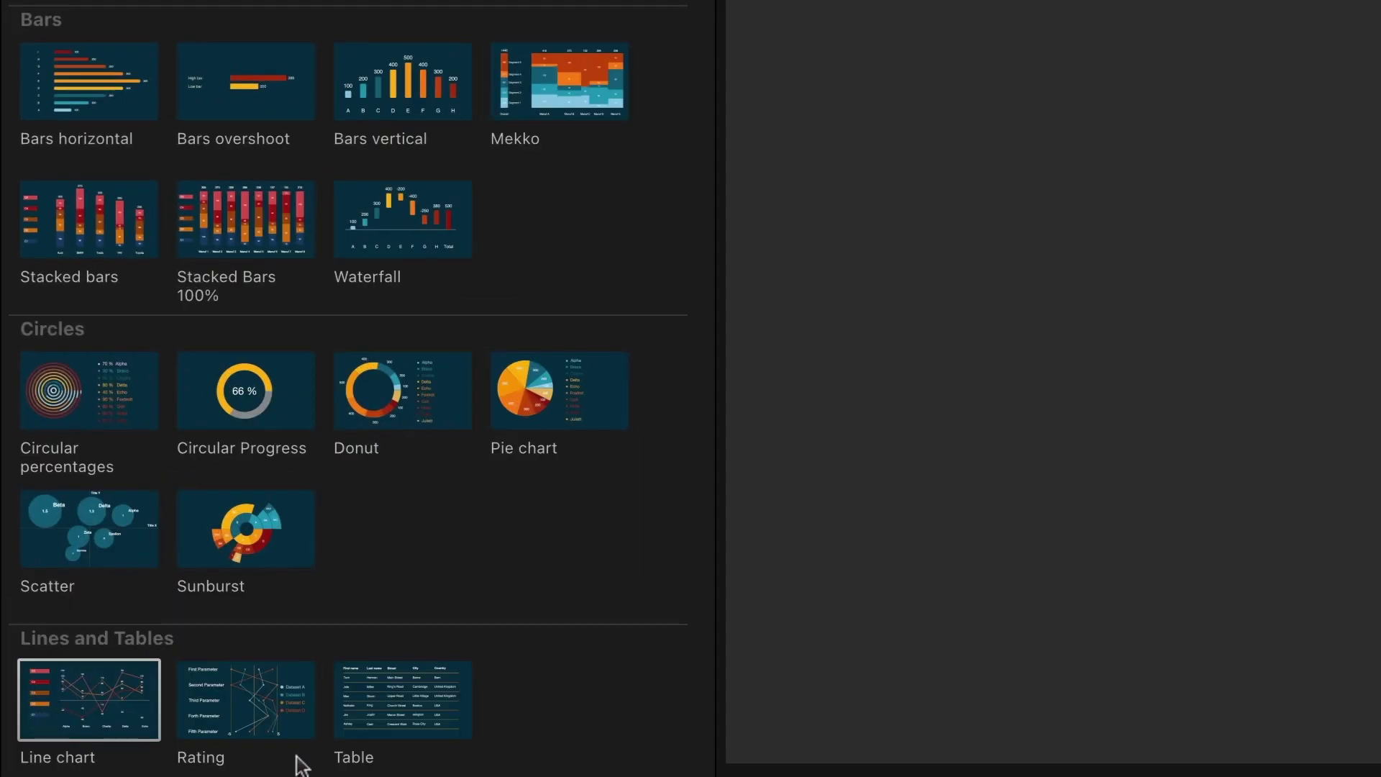
Step: Add the Line chart generator above Grey Scale and play it from the start
drag(67, 695, 56, 776)
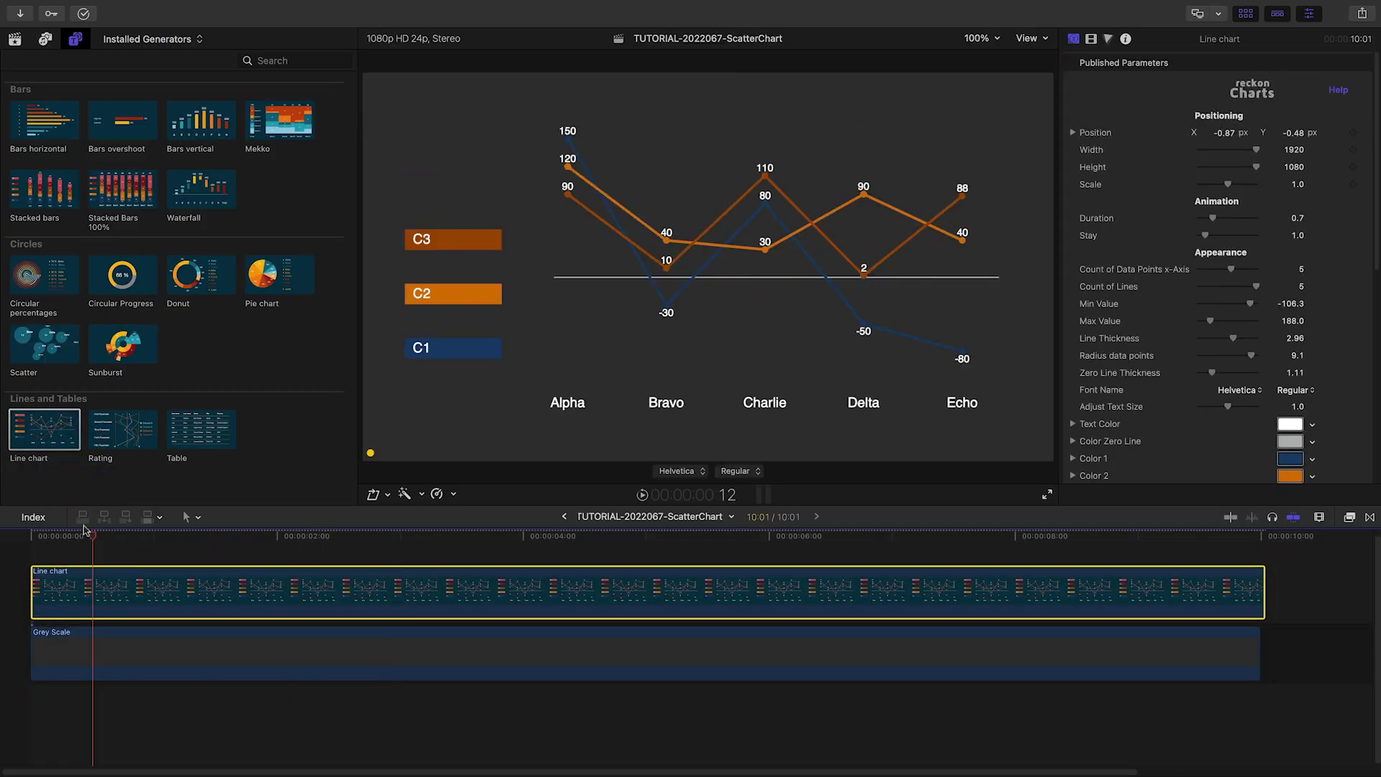
key(Home)
key(space)
scroll(1310, 363, down, 10)
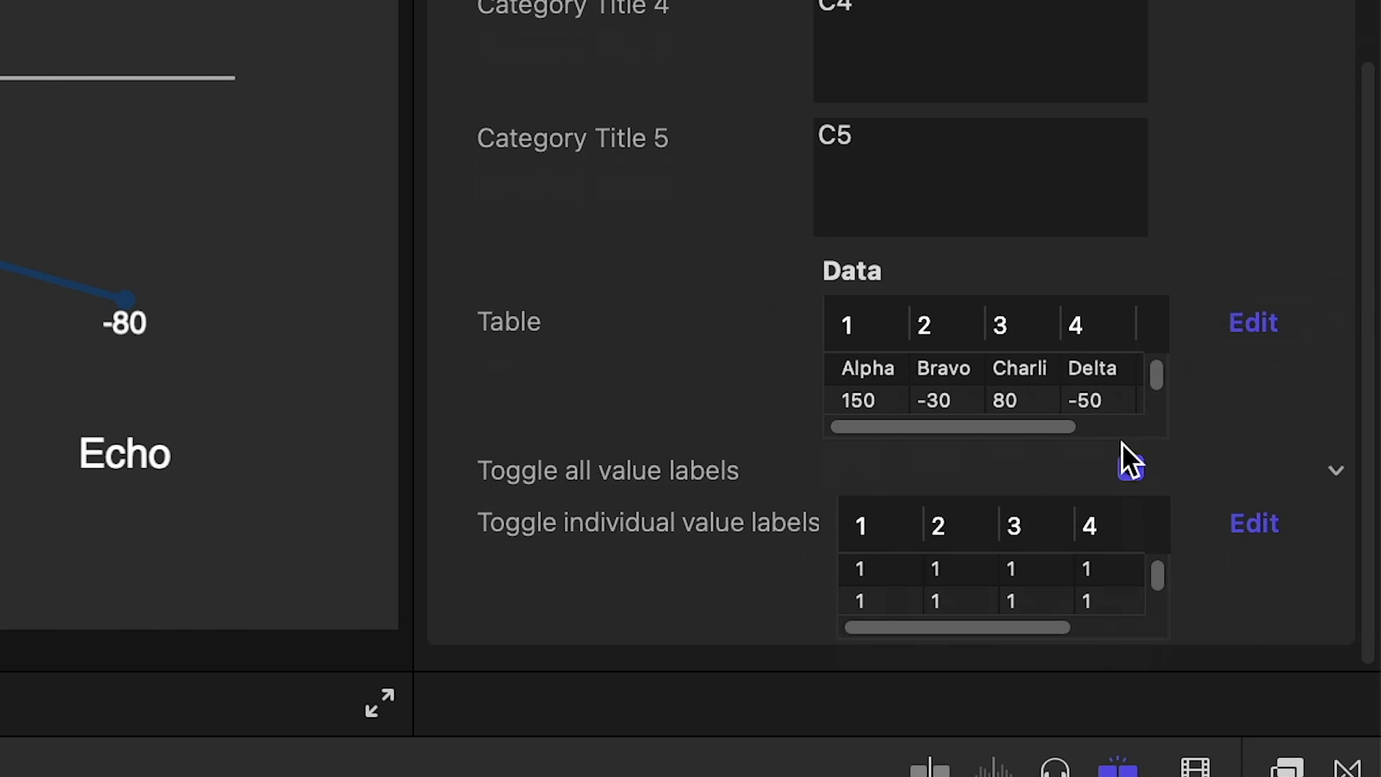
Step: In the chart's data table, change the first row's values to 100, 50 and 65
click(1258, 325)
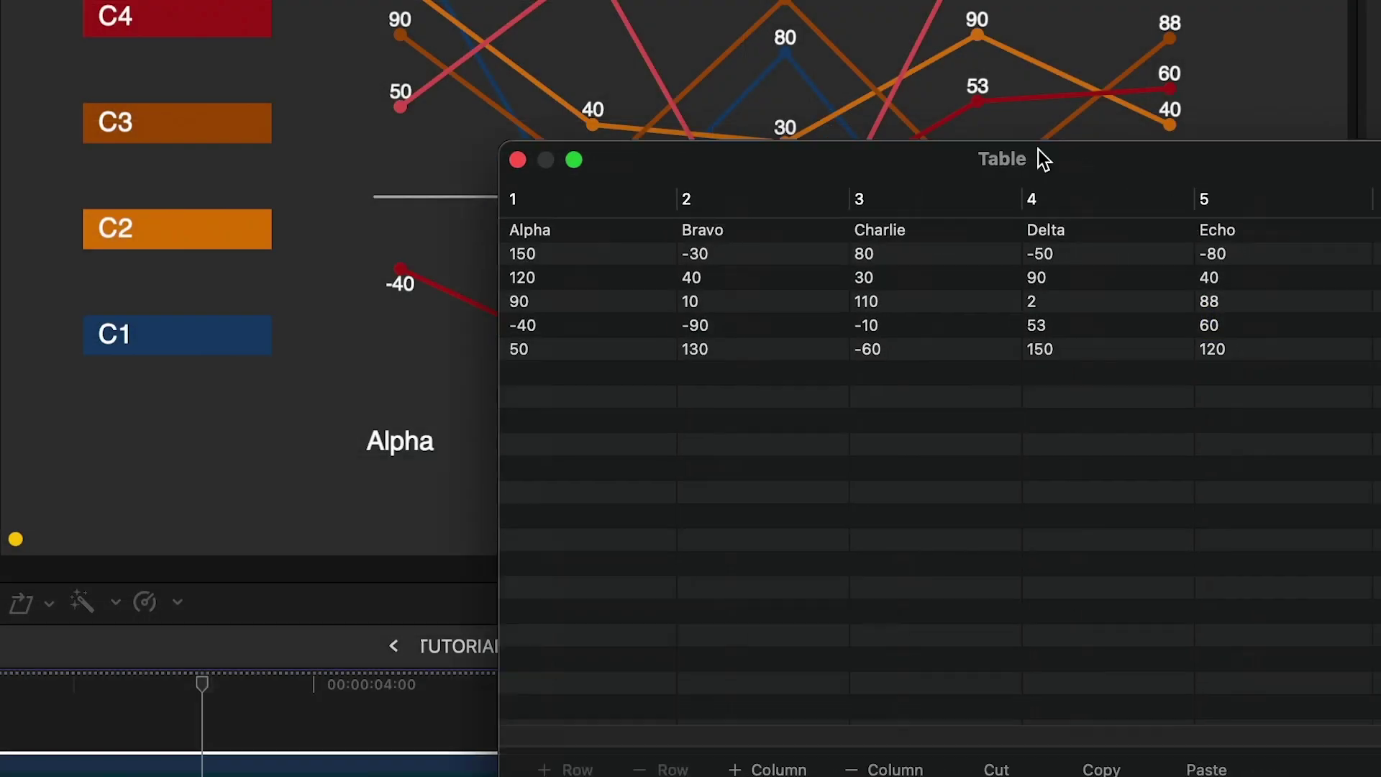
drag(1044, 159, 820, 65)
click(260, 142)
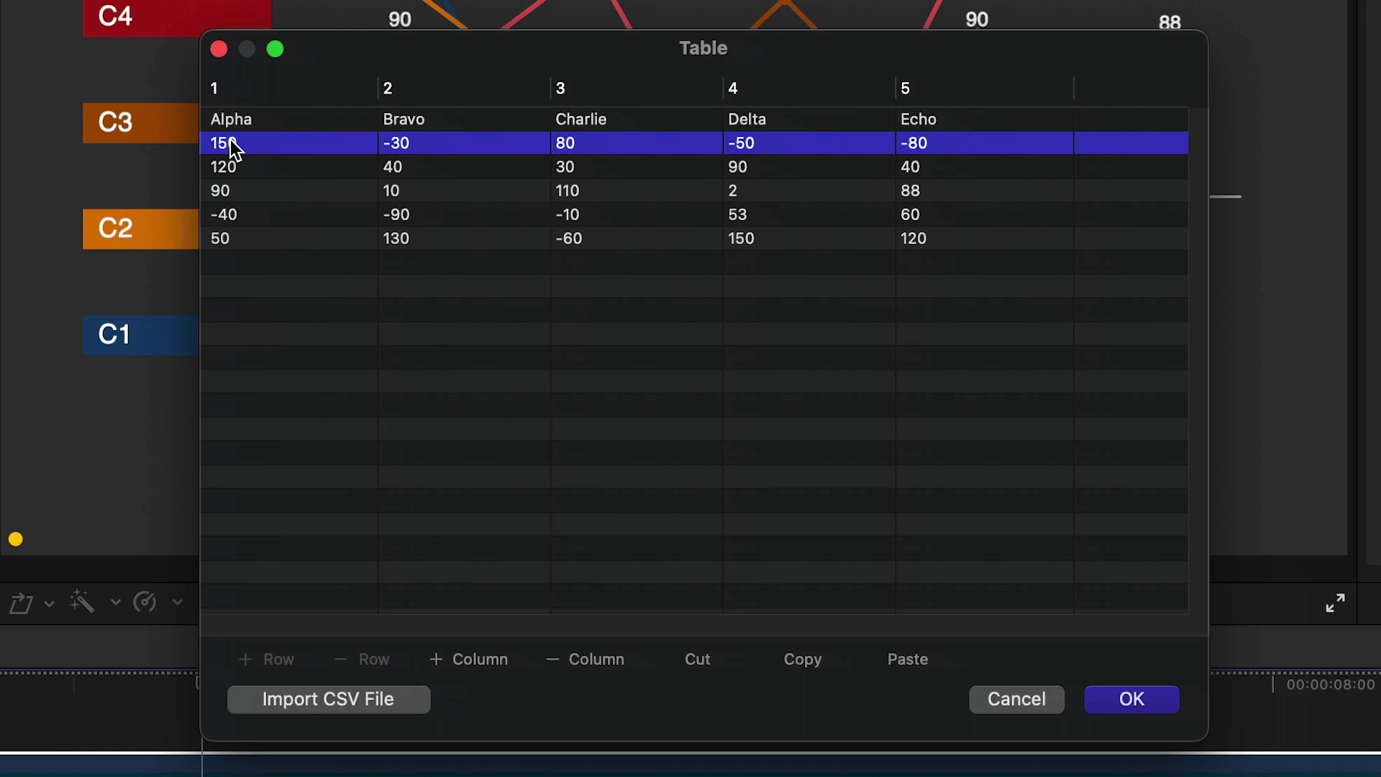
click(231, 142)
text(100)
key(Tab)
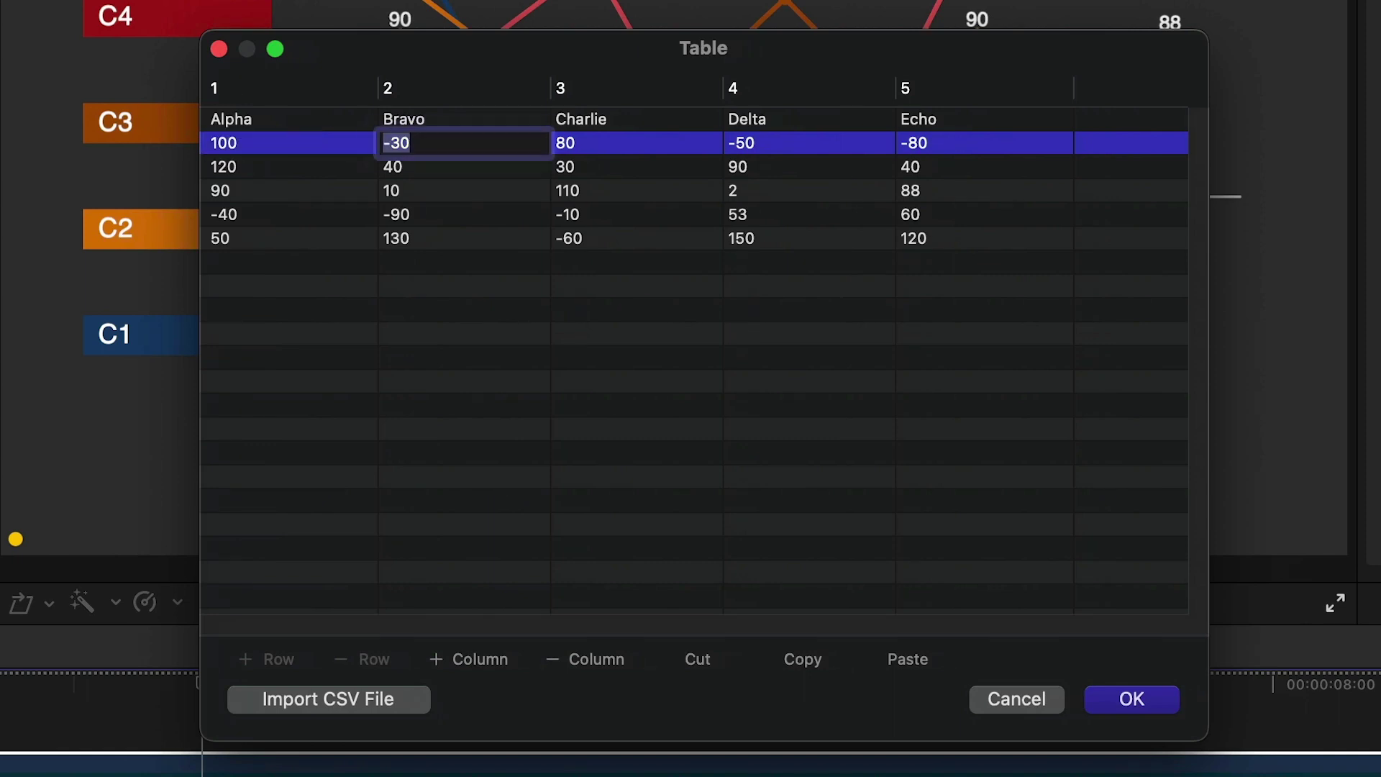
text(50)
key(Tab)
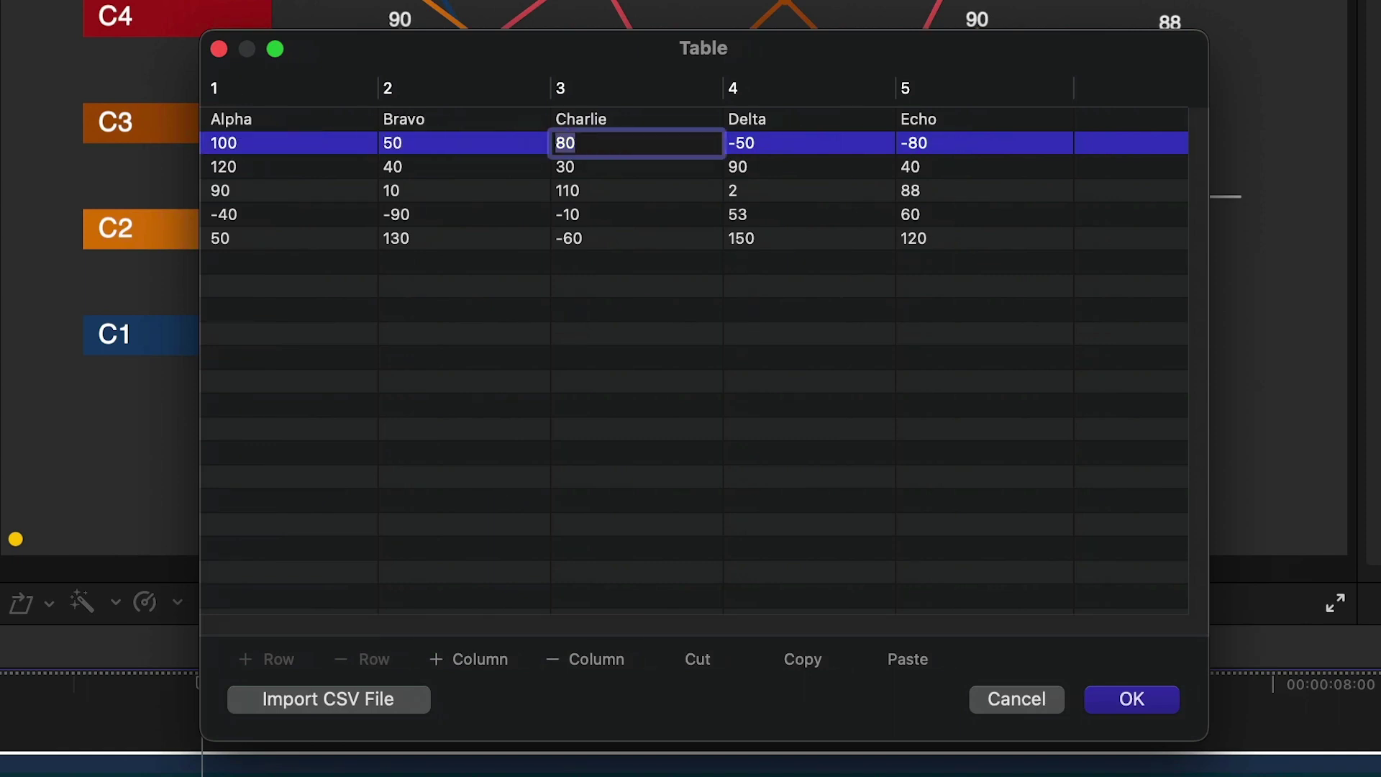
text(65)
key(Tab)
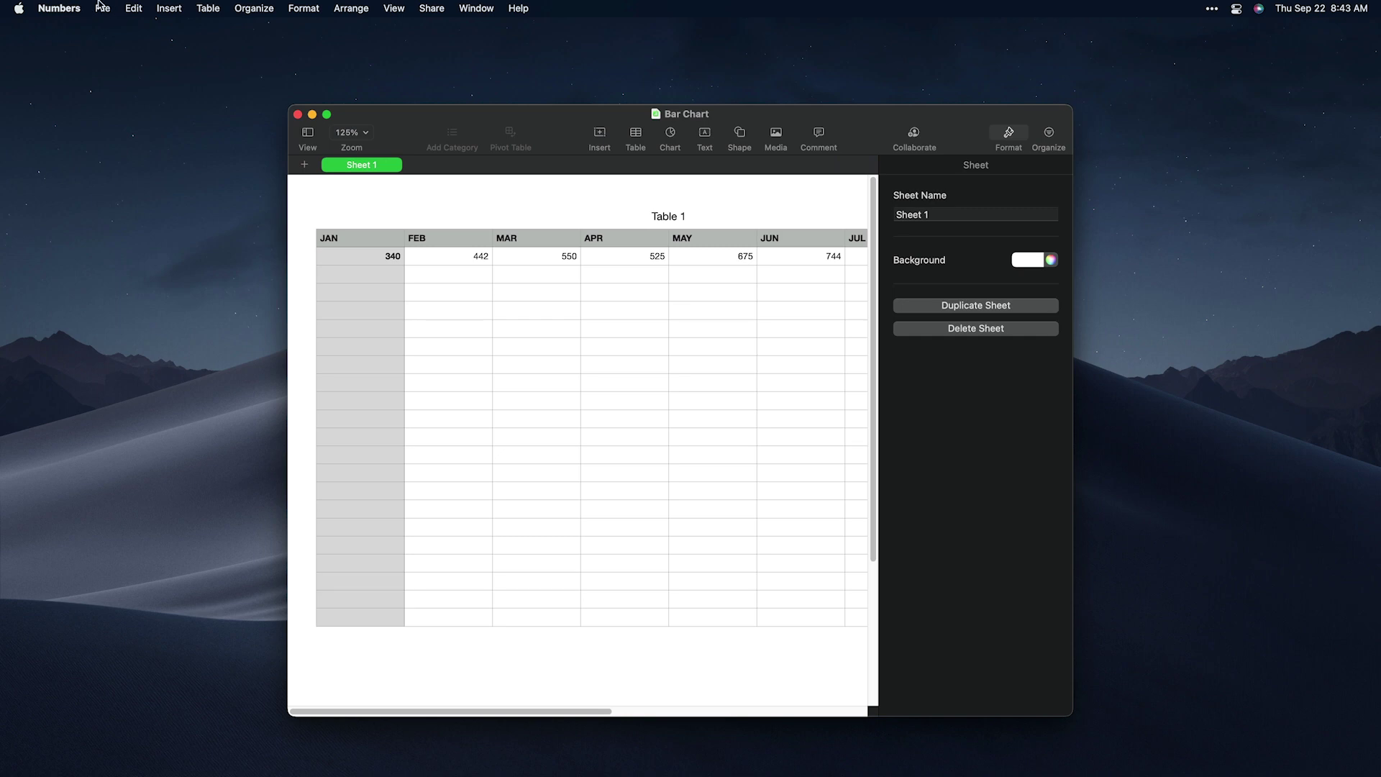
Step: Export the Bar Chart spreadsheet data as a CSV file
click(102, 8)
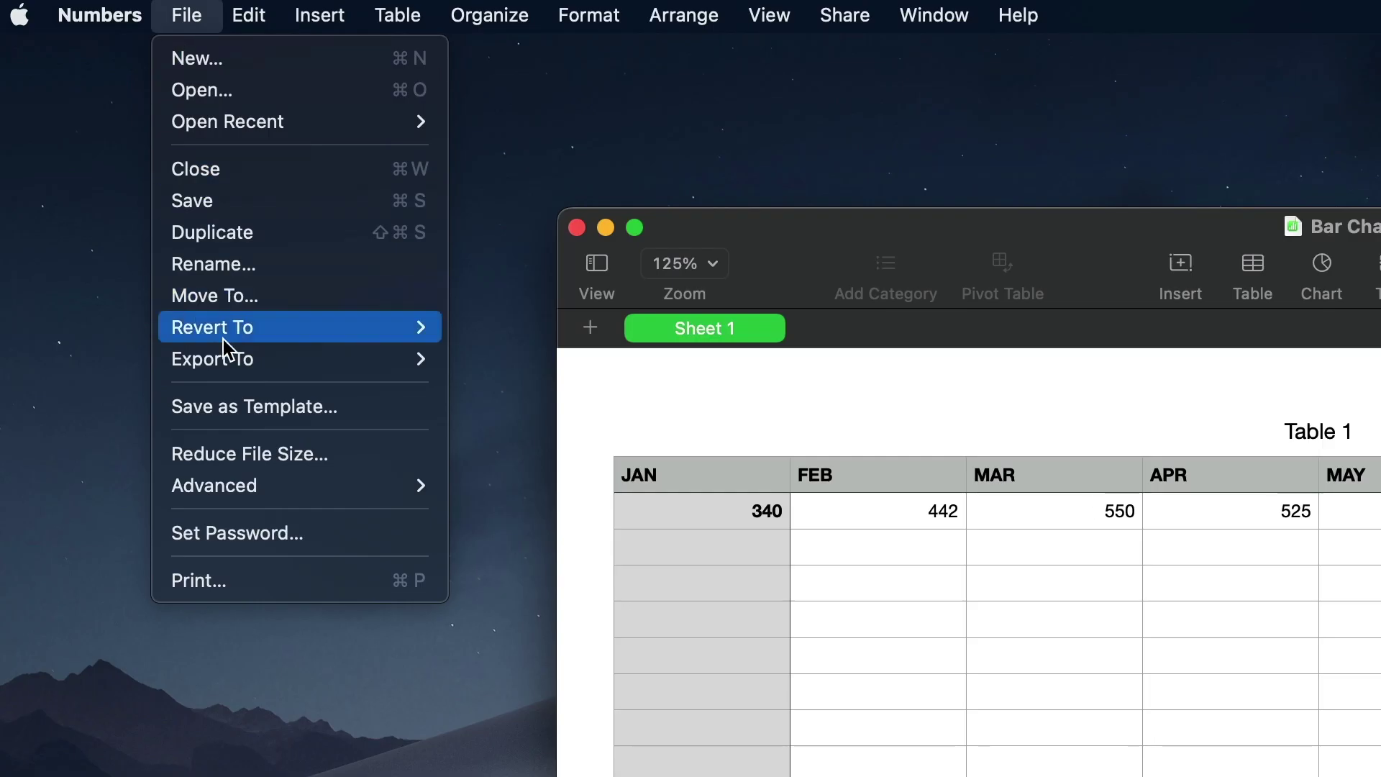
mouse_move(126, 180)
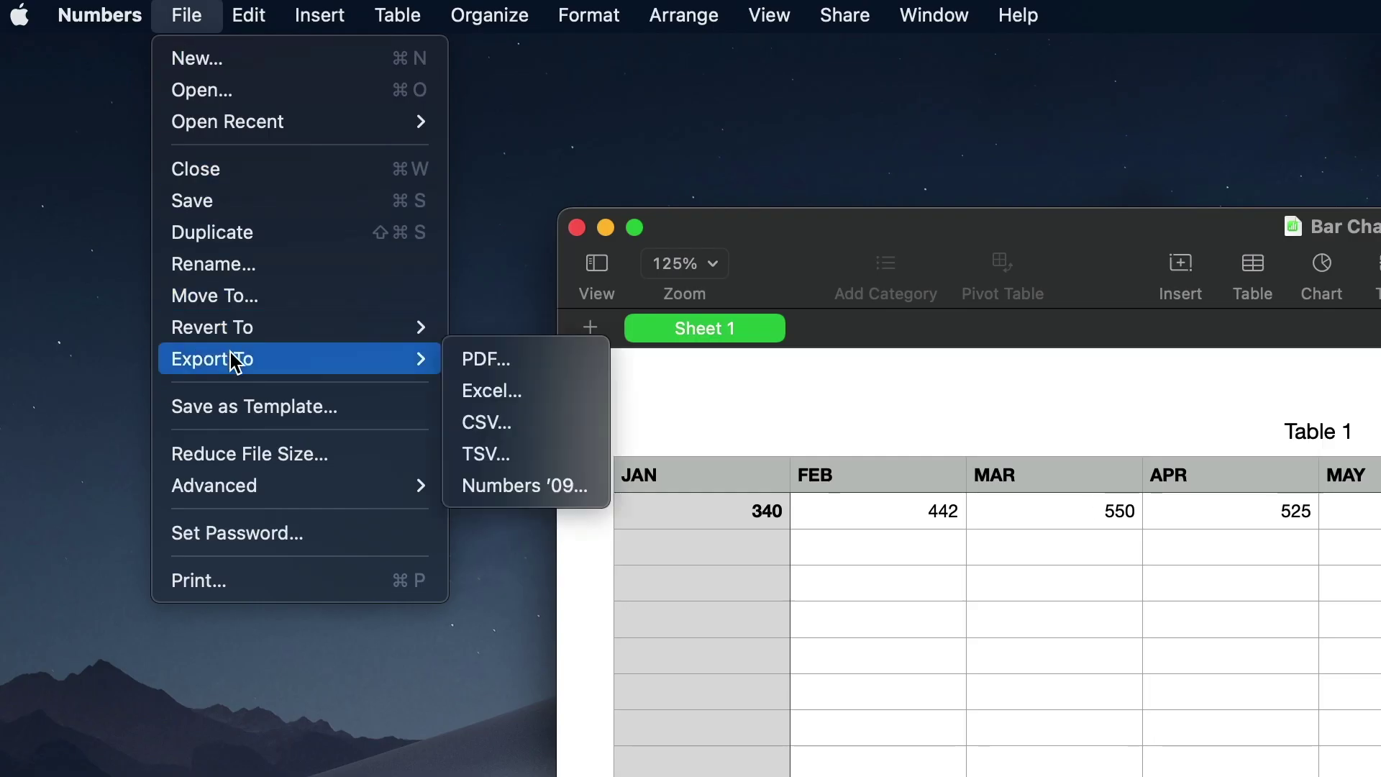
click(536, 431)
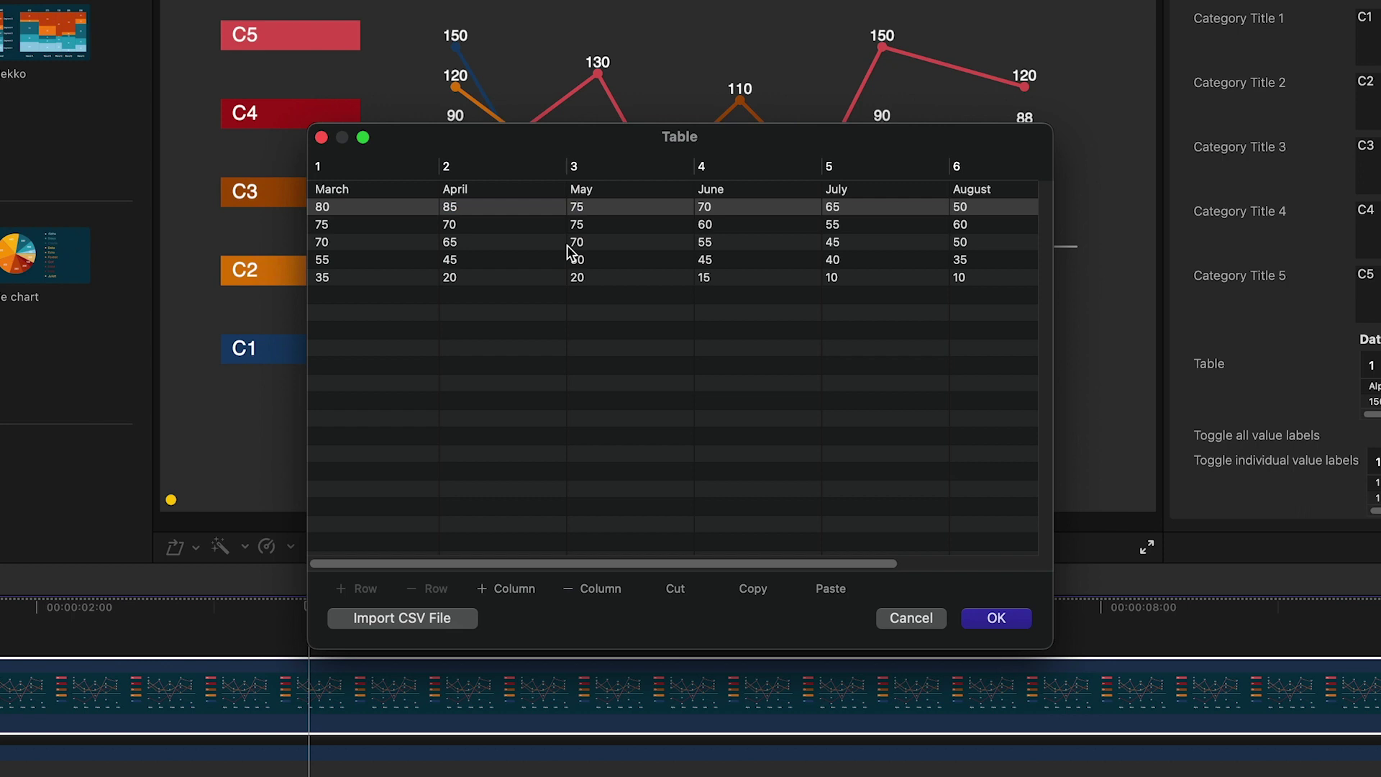
Step: Accept the imported March–August data and raise the x-axis Count of Data Points from 5 to 6
click(996, 617)
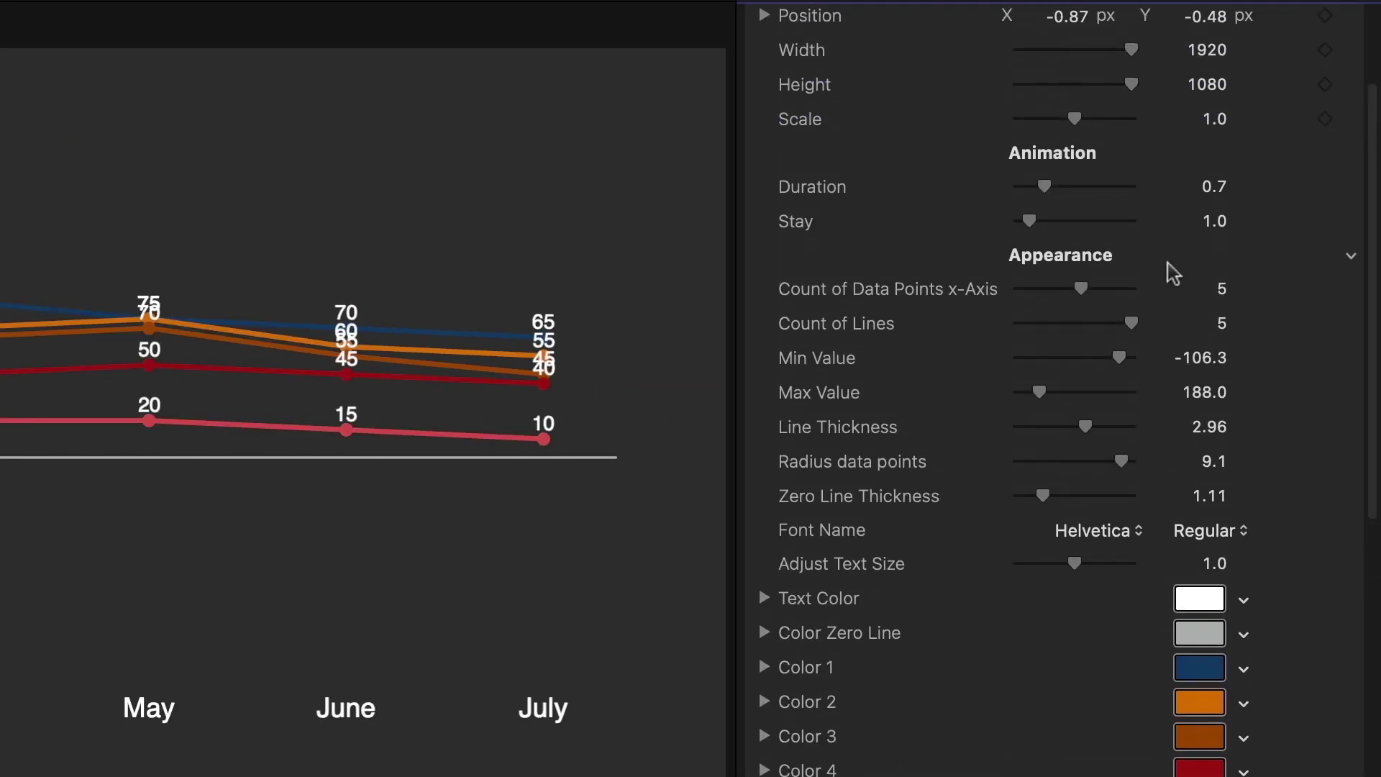
drag(1085, 290, 1093, 290)
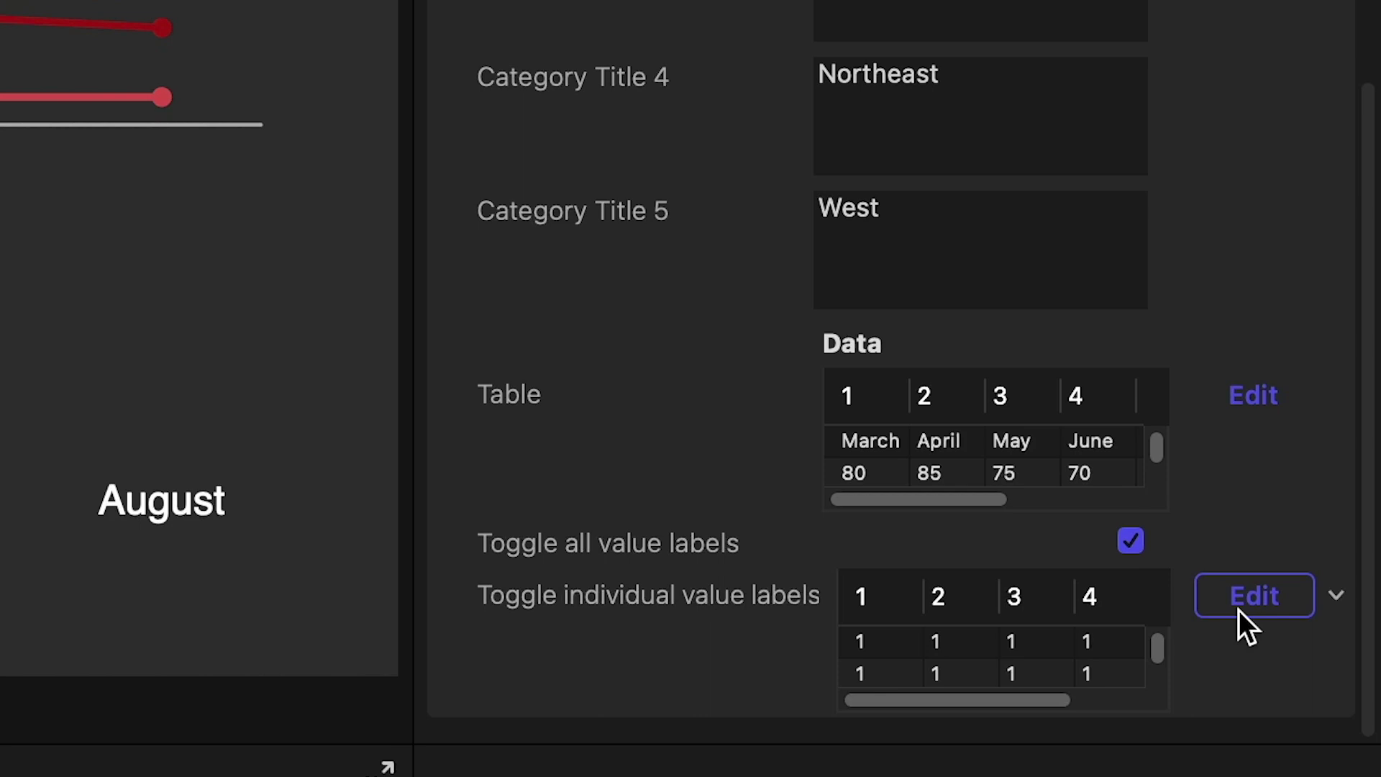
Step: Add a sixth column to the value-labels toggle table and enter 1 in rows 1 and 2
click(1254, 596)
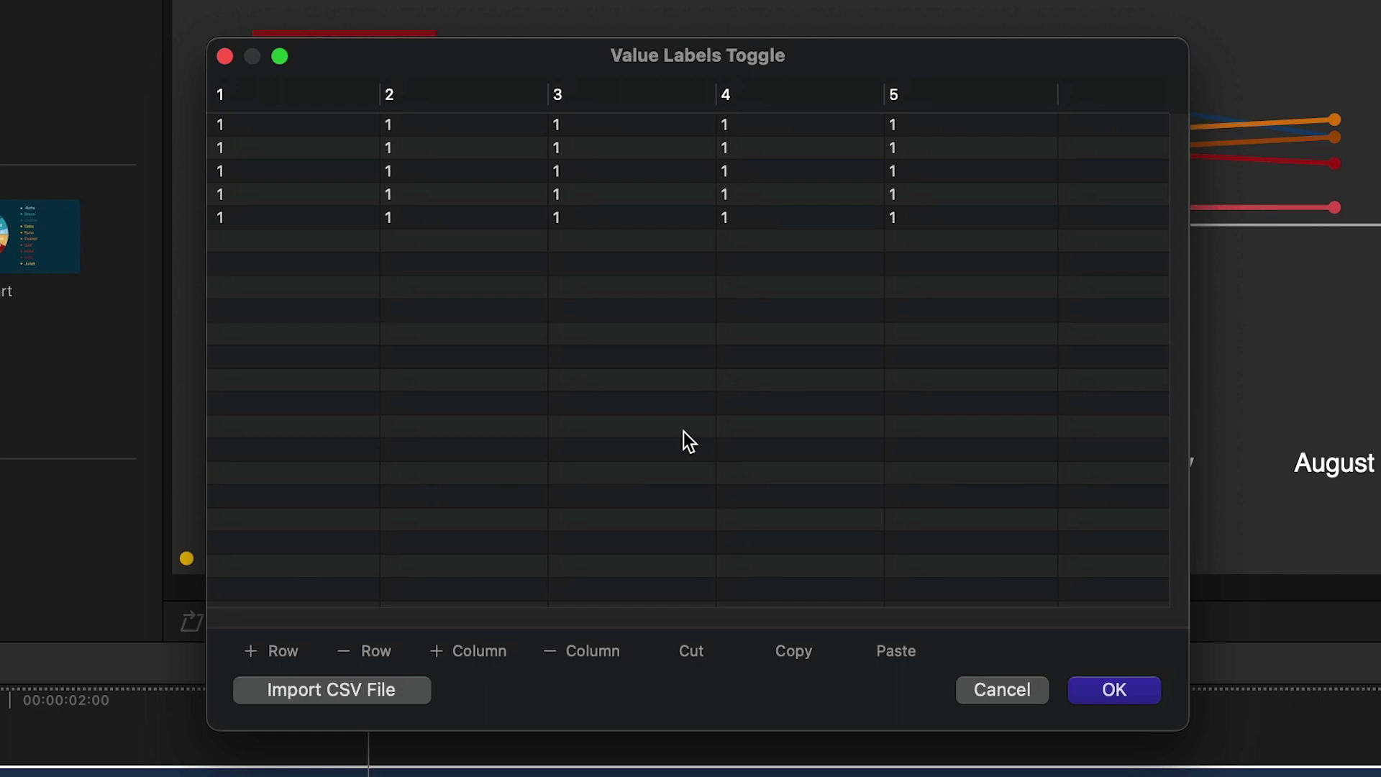
click(455, 649)
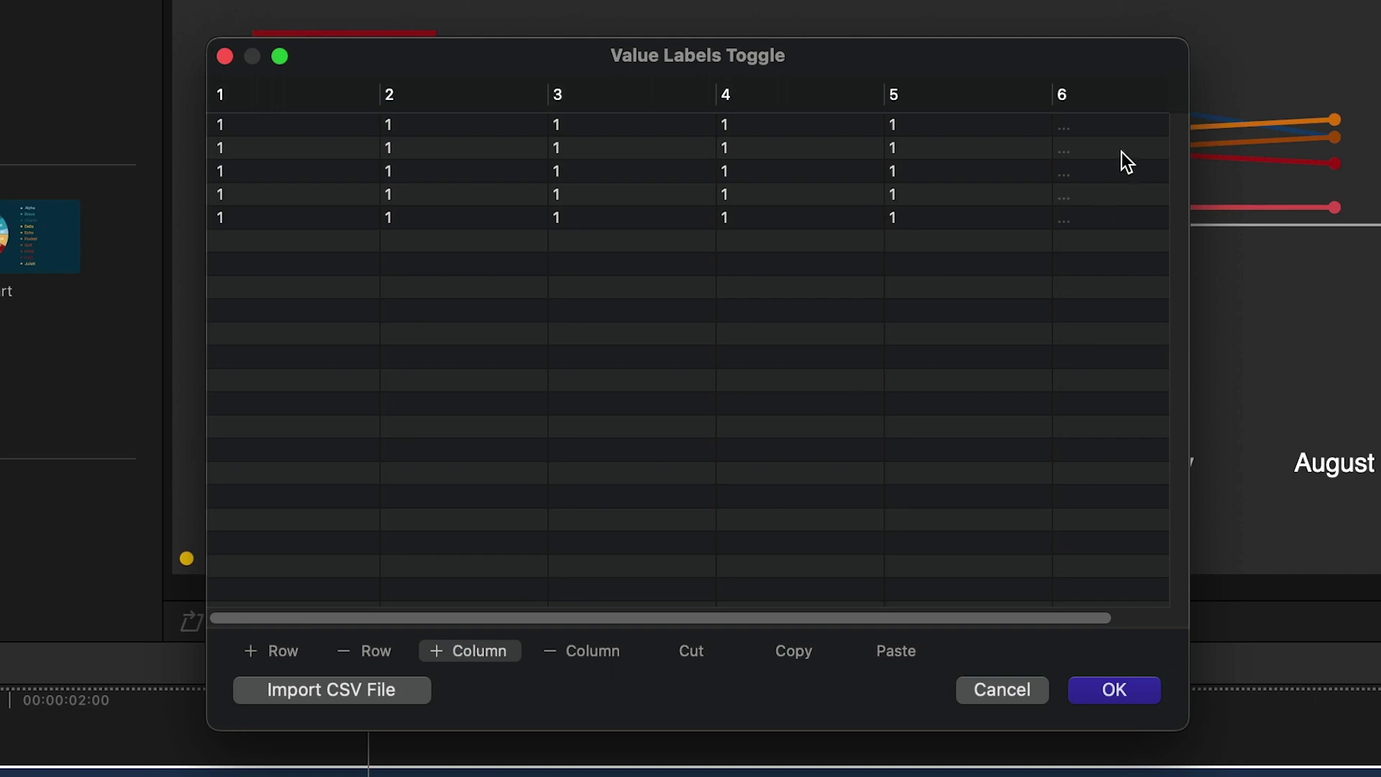
double_click(1068, 128)
text(1)
click(1008, 148)
double_click(1064, 148)
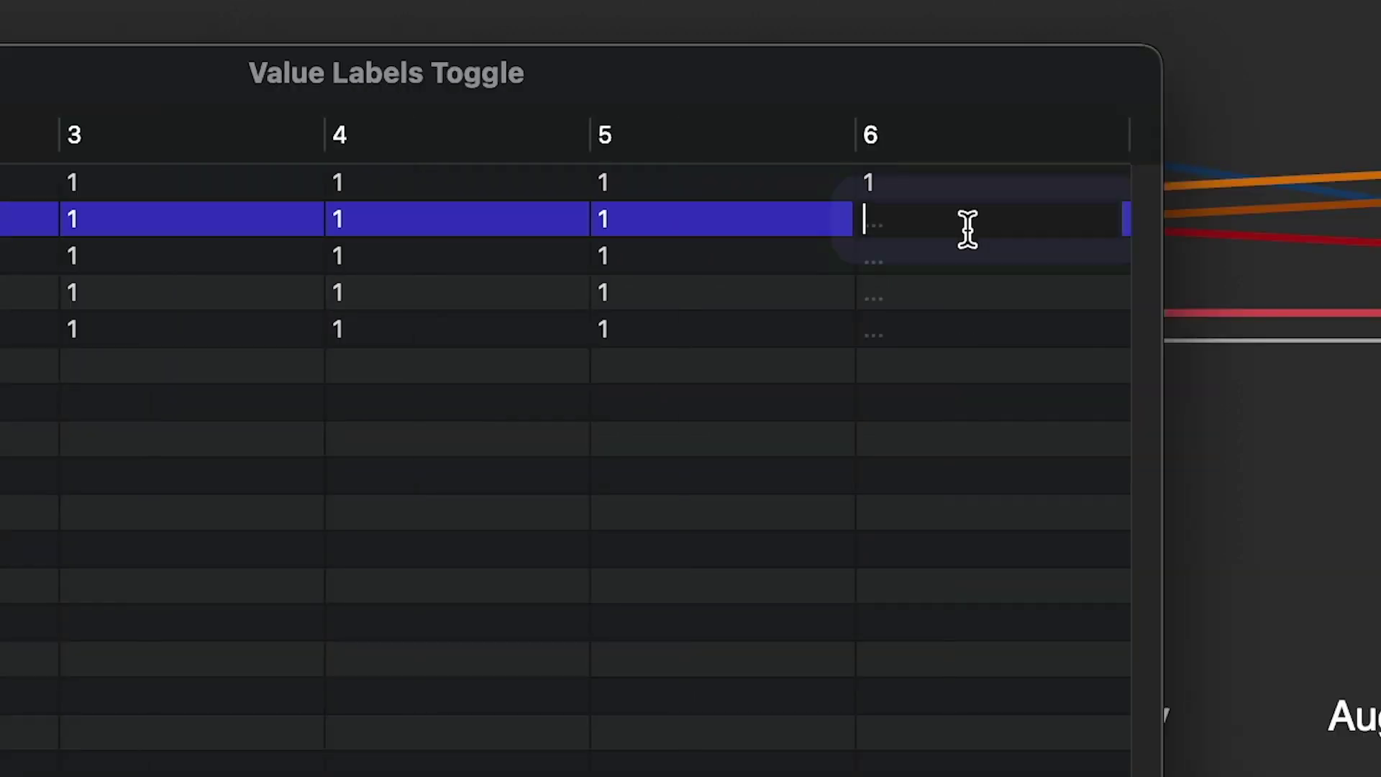
text(1)
click(1058, 172)
Step: Enter 1 in column 6 for rows 3 to 5 and confirm the value label table
double_click(964, 257)
text(1)
double_click(964, 293)
text(1)
click(933, 325)
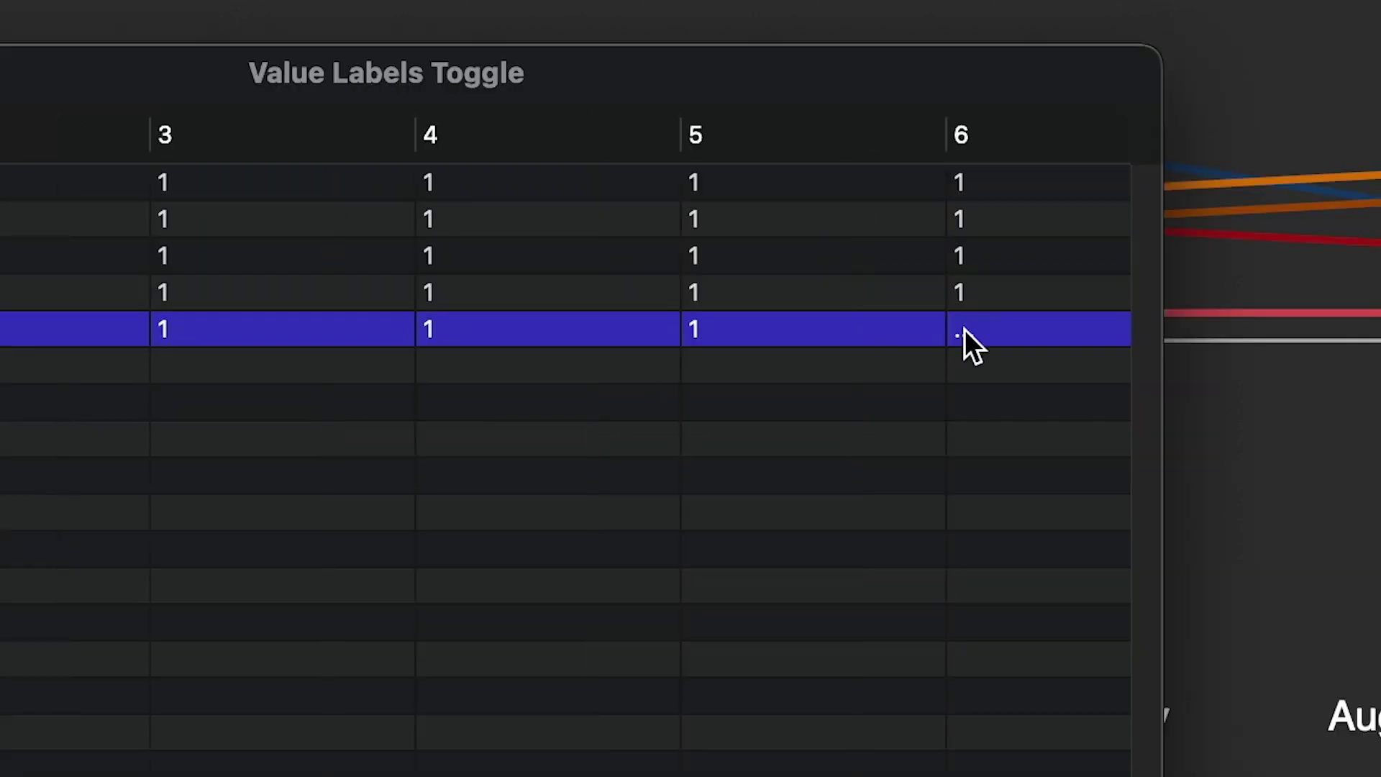
double_click(965, 330)
text(1)
click(915, 517)
click(1113, 690)
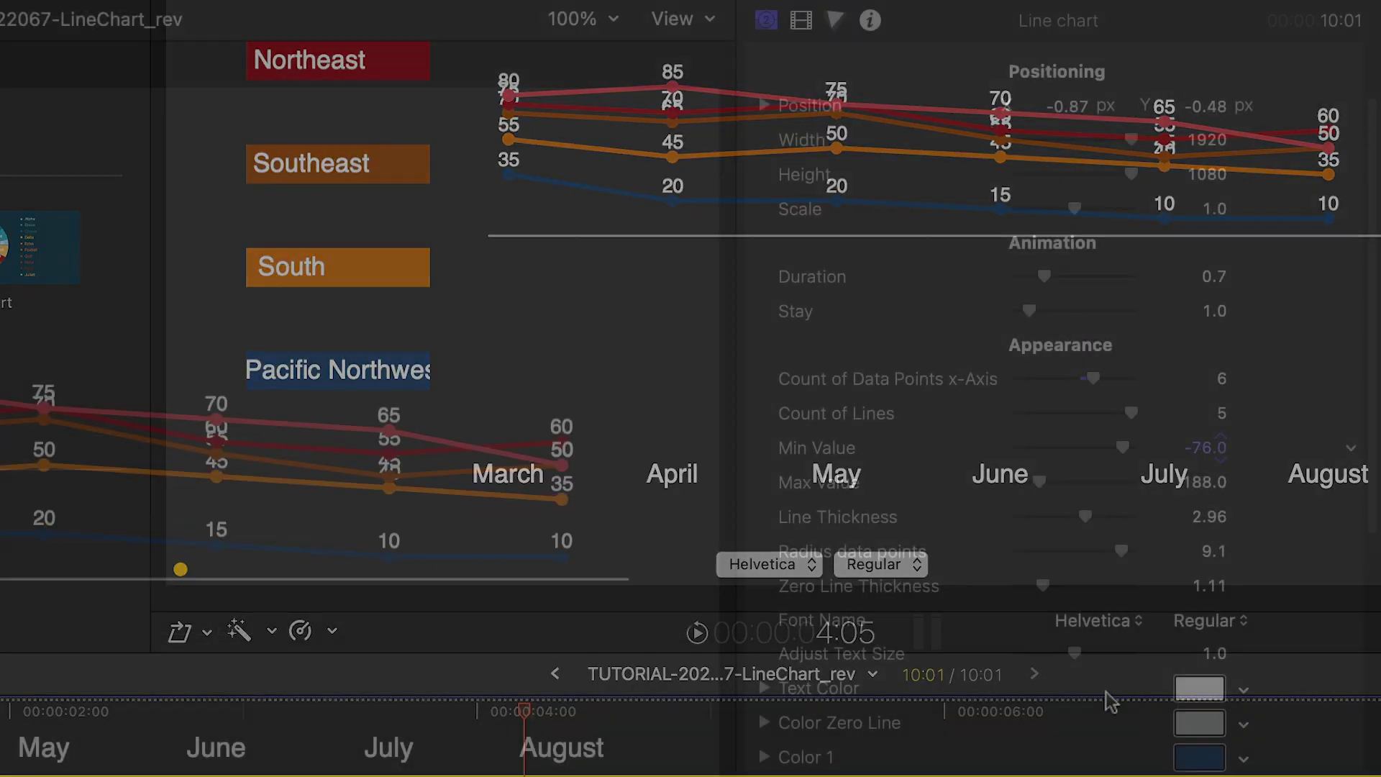
Step: Set the chart's Min Value to -6.6 and Max Value to 93.0, then preview the animation
mouse_move(1209, 447)
mouse_down()
mouse_move(1225, 448)
mouse_move(1204, 482)
mouse_move(1168, 484)
mouse_move(1202, 482)
mouse_move(1206, 448)
mouse_up()
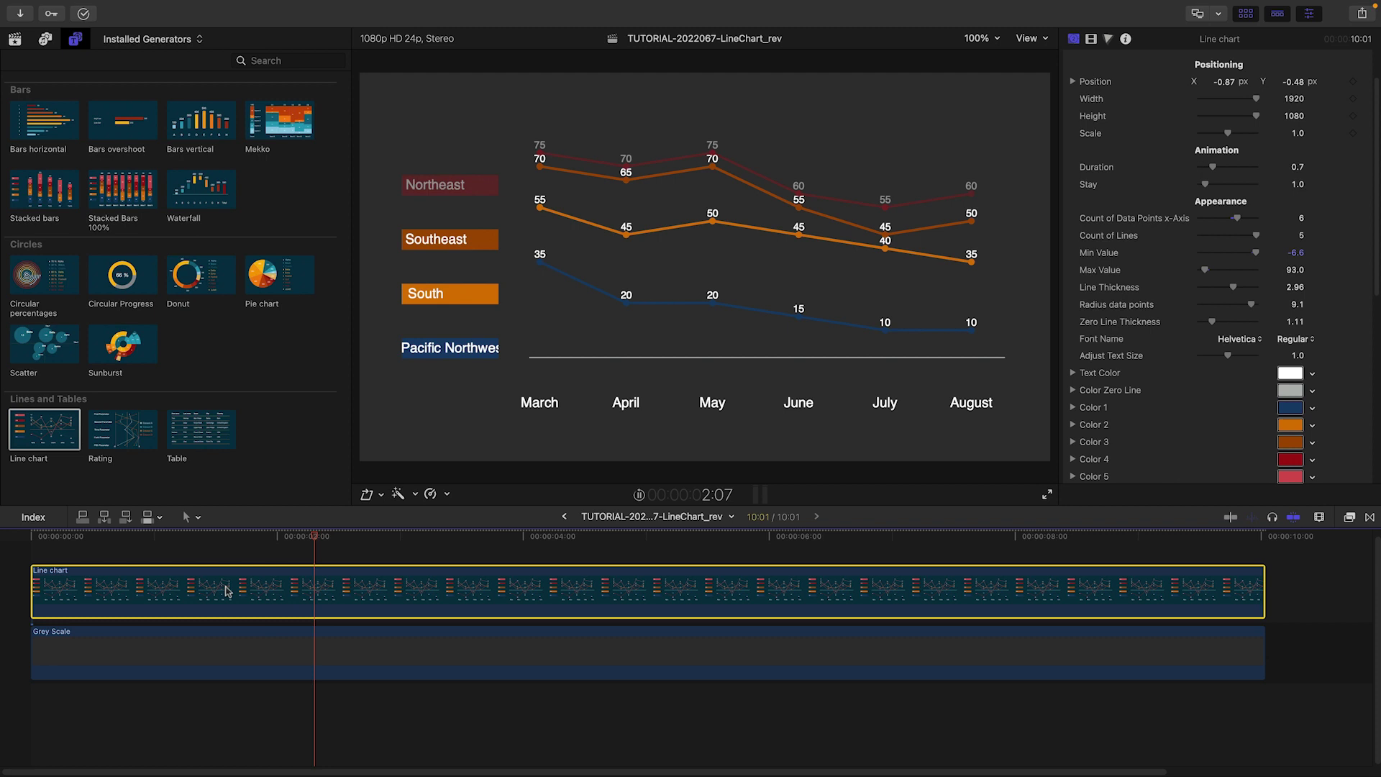
key(space)
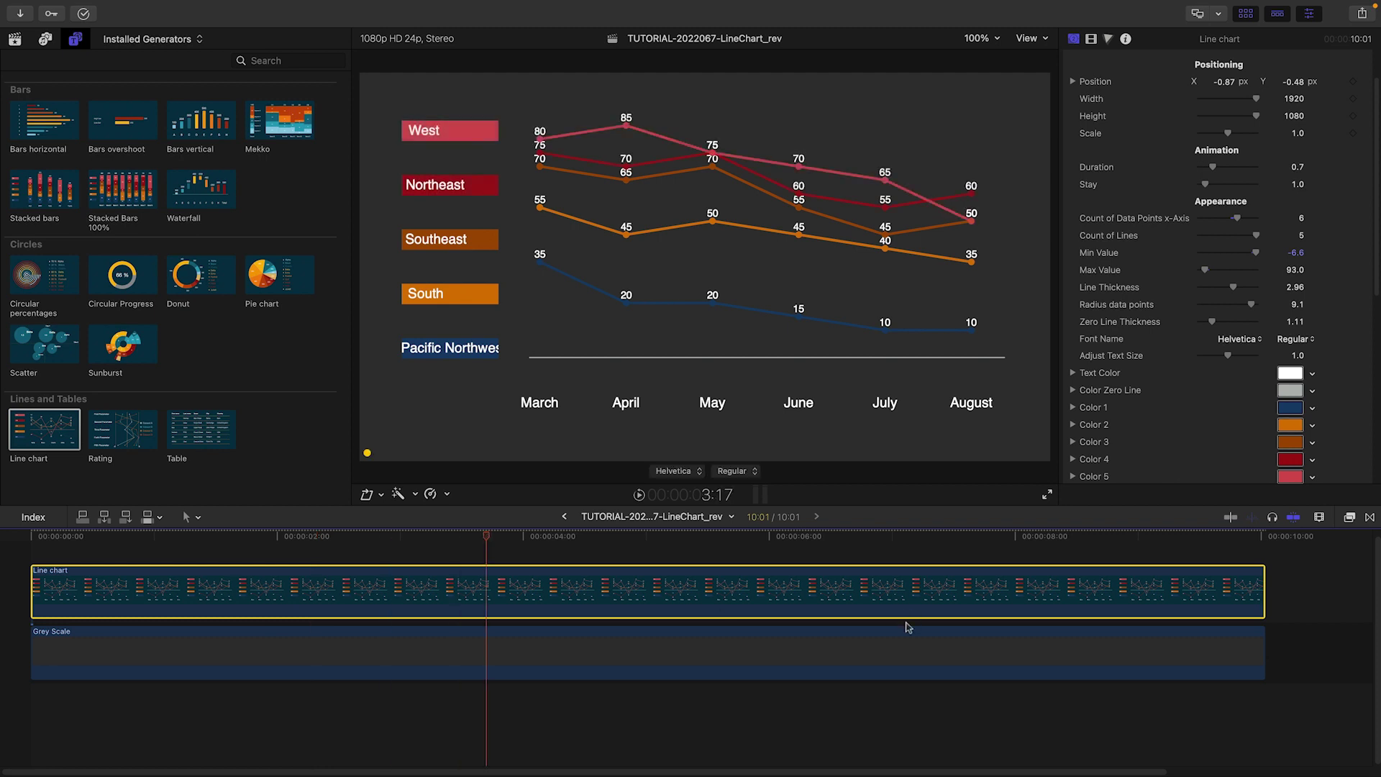
Step: At the 8:00 mark, set Stay to 4.92, then try Line Thickness 5 and undo it
drag(941, 538, 1015, 539)
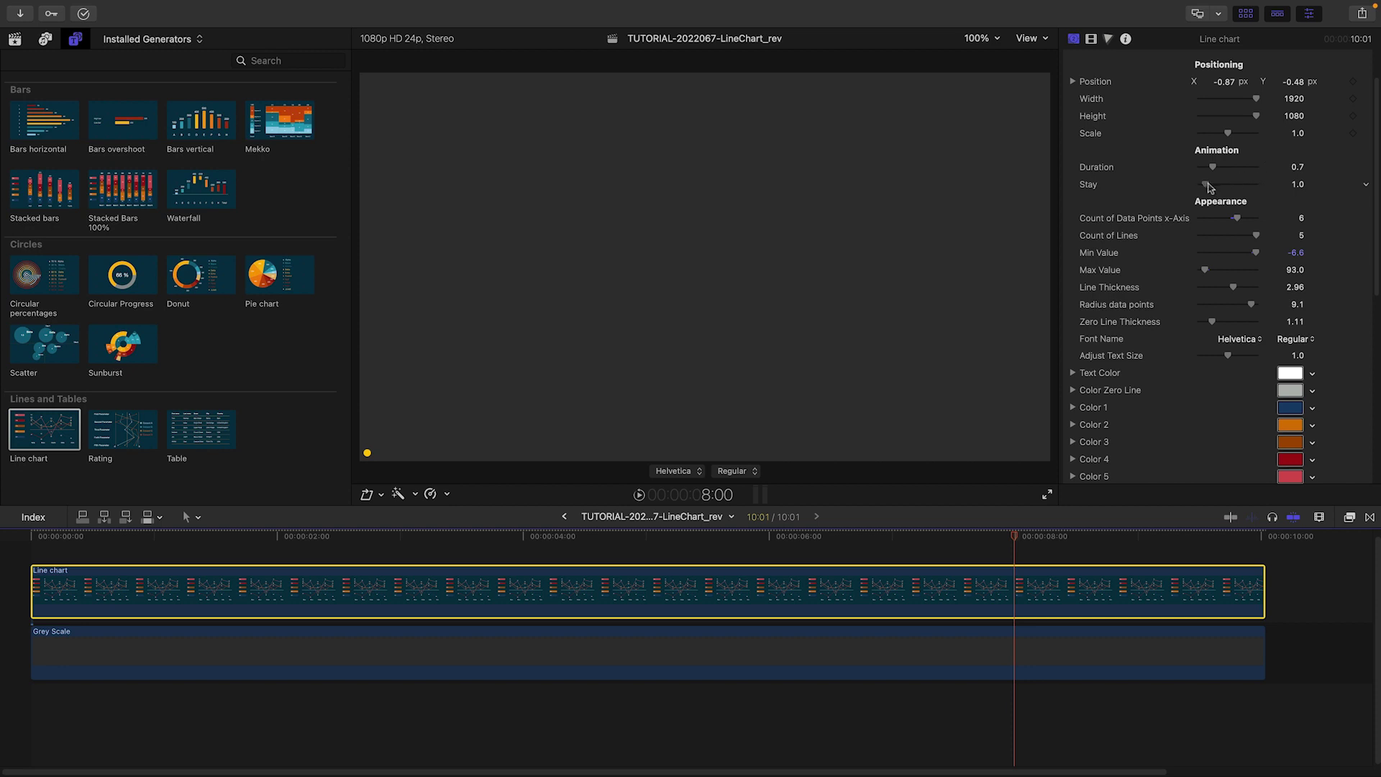
drag(1208, 187, 1232, 191)
click(1297, 287)
text(5)
key(Return)
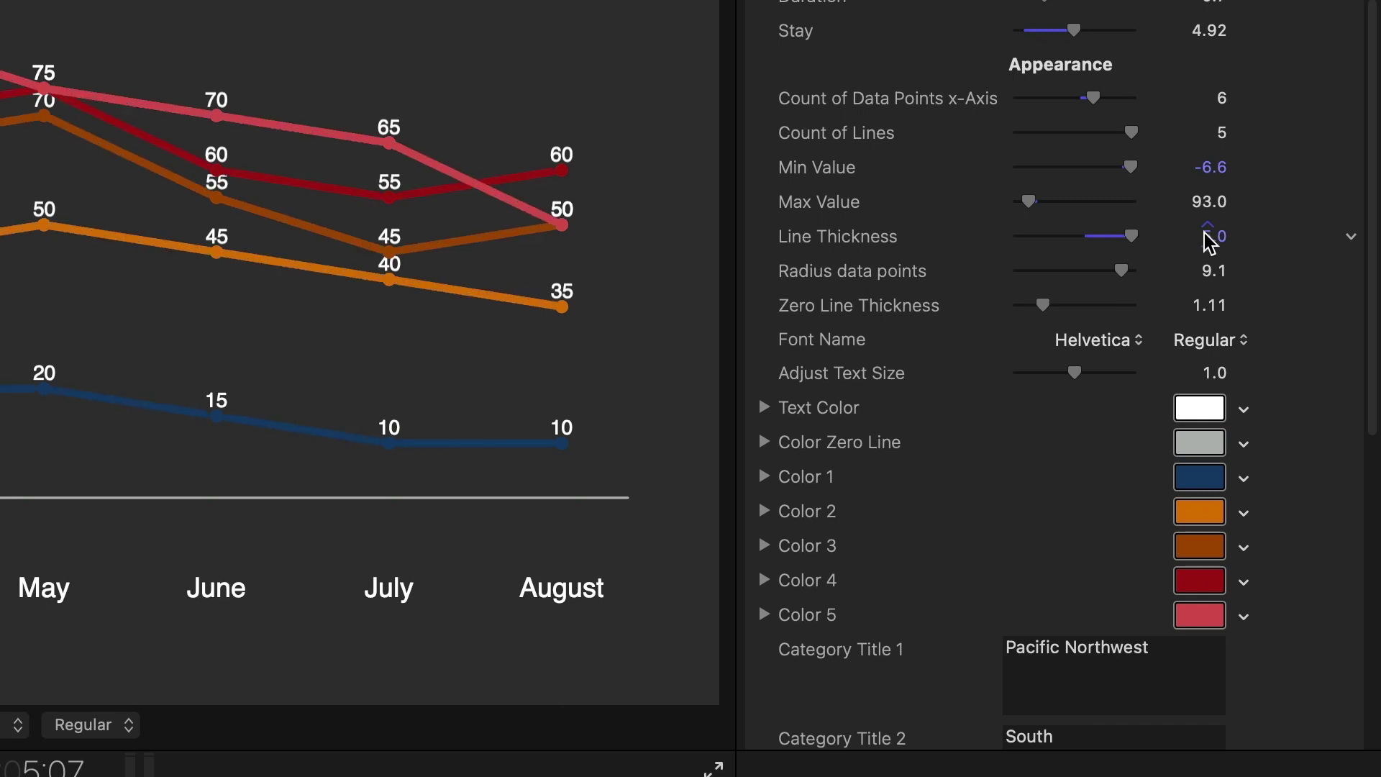
key(super+z)
Step: Try Zero Line Thickness 5 and a larger point Radius, undoing both changes
click(1208, 303)
text(5)
key(Return)
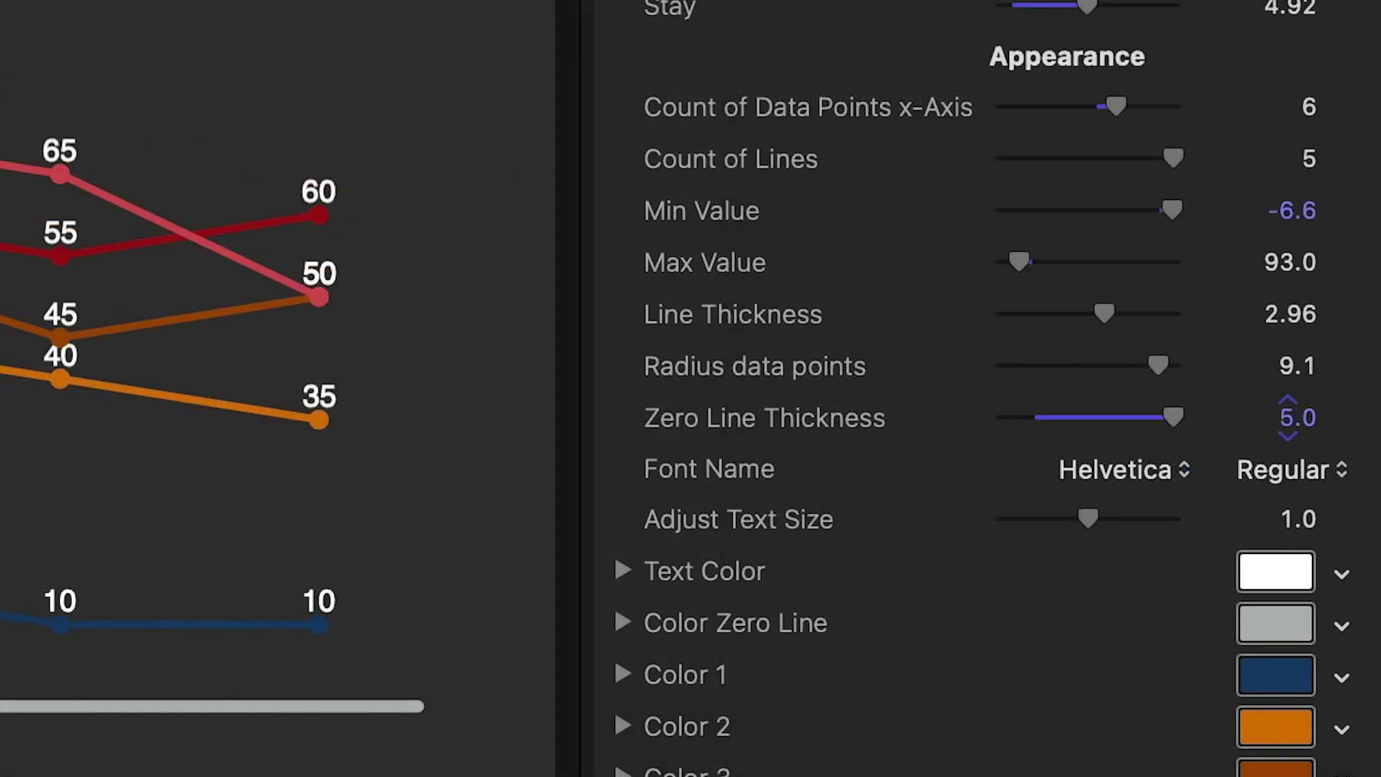
key(super+z)
mouse_move(1298, 365)
mouse_down()
mouse_move(1360, 365)
mouse_move(1318, 365)
mouse_up()
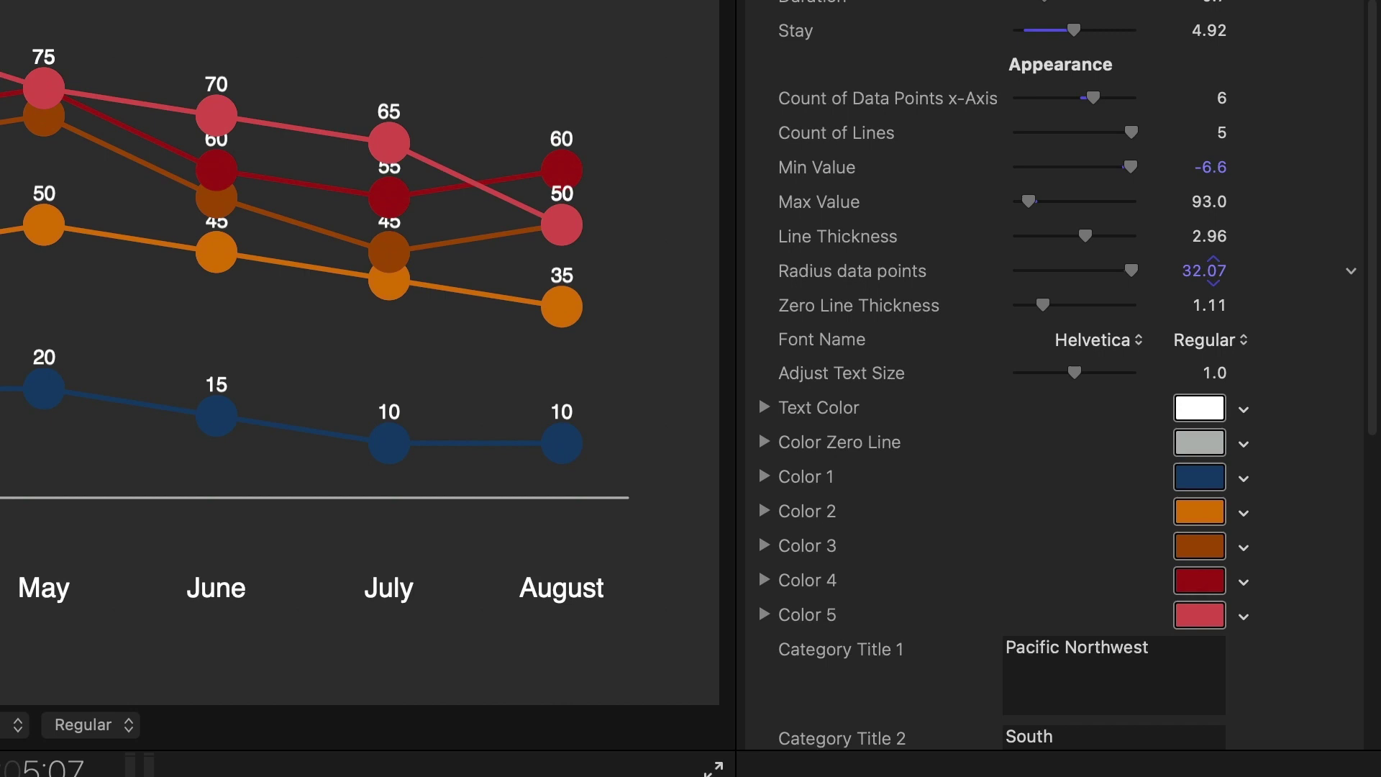
key(super+z)
Step: Choose Open Sans with Regular style for chart text and reduce Adjust Text Size to 0.83
click(1099, 340)
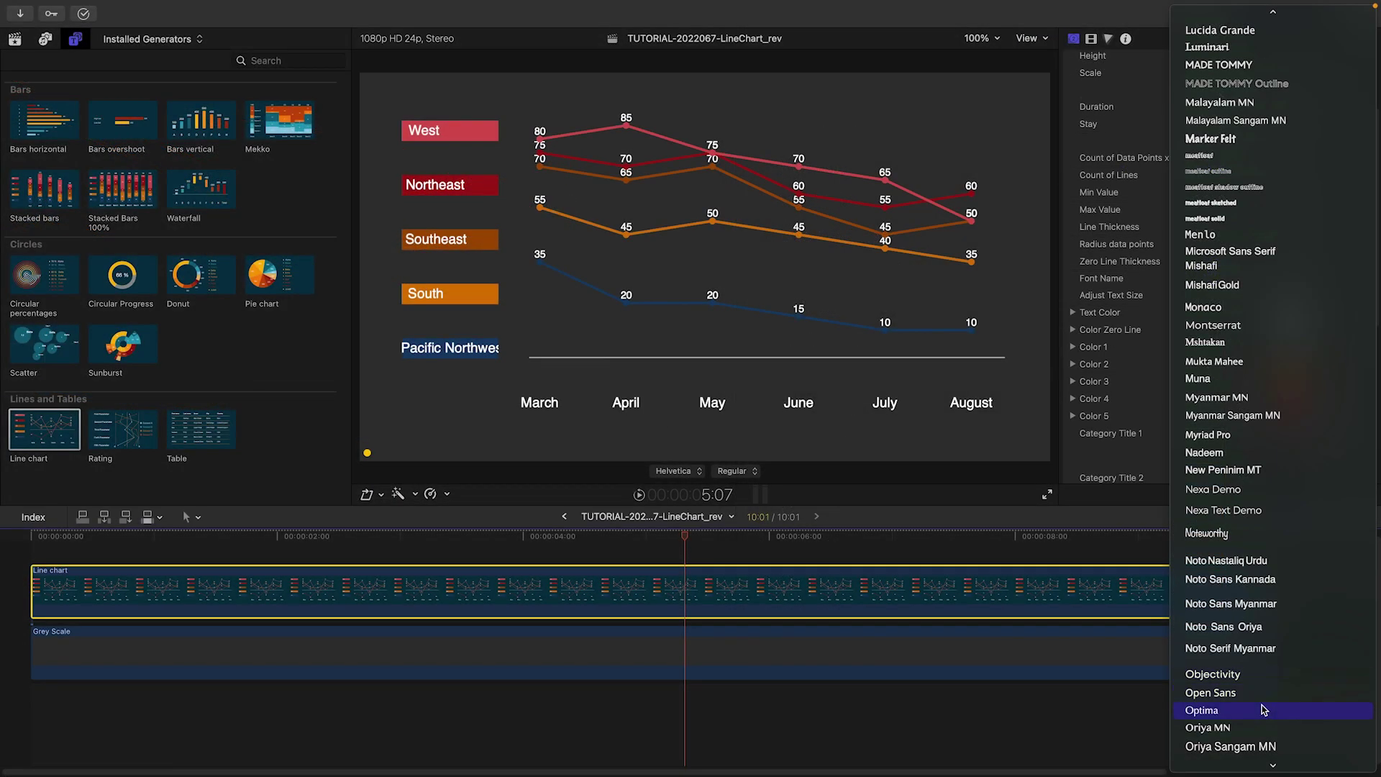
click(1272, 692)
click(1293, 279)
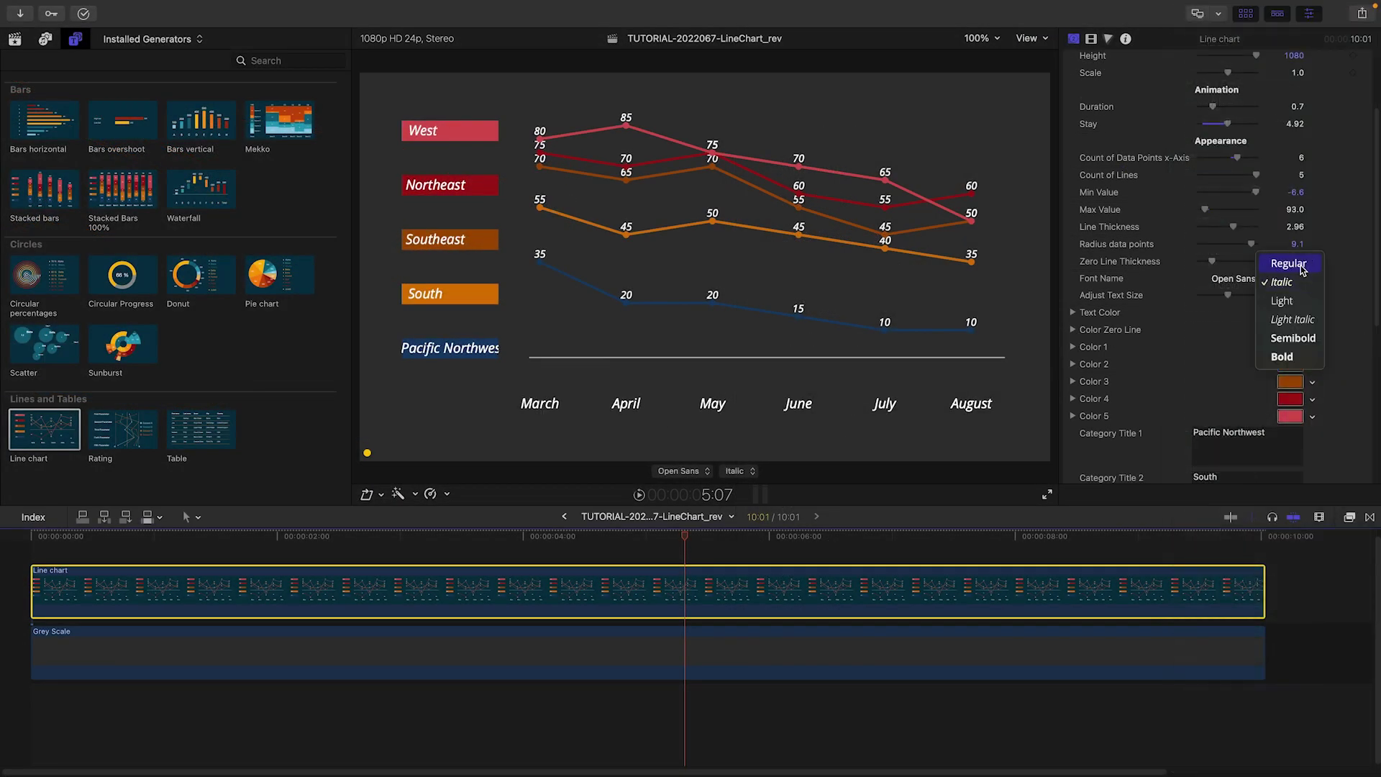
click(1303, 273)
drag(1229, 295, 1224, 295)
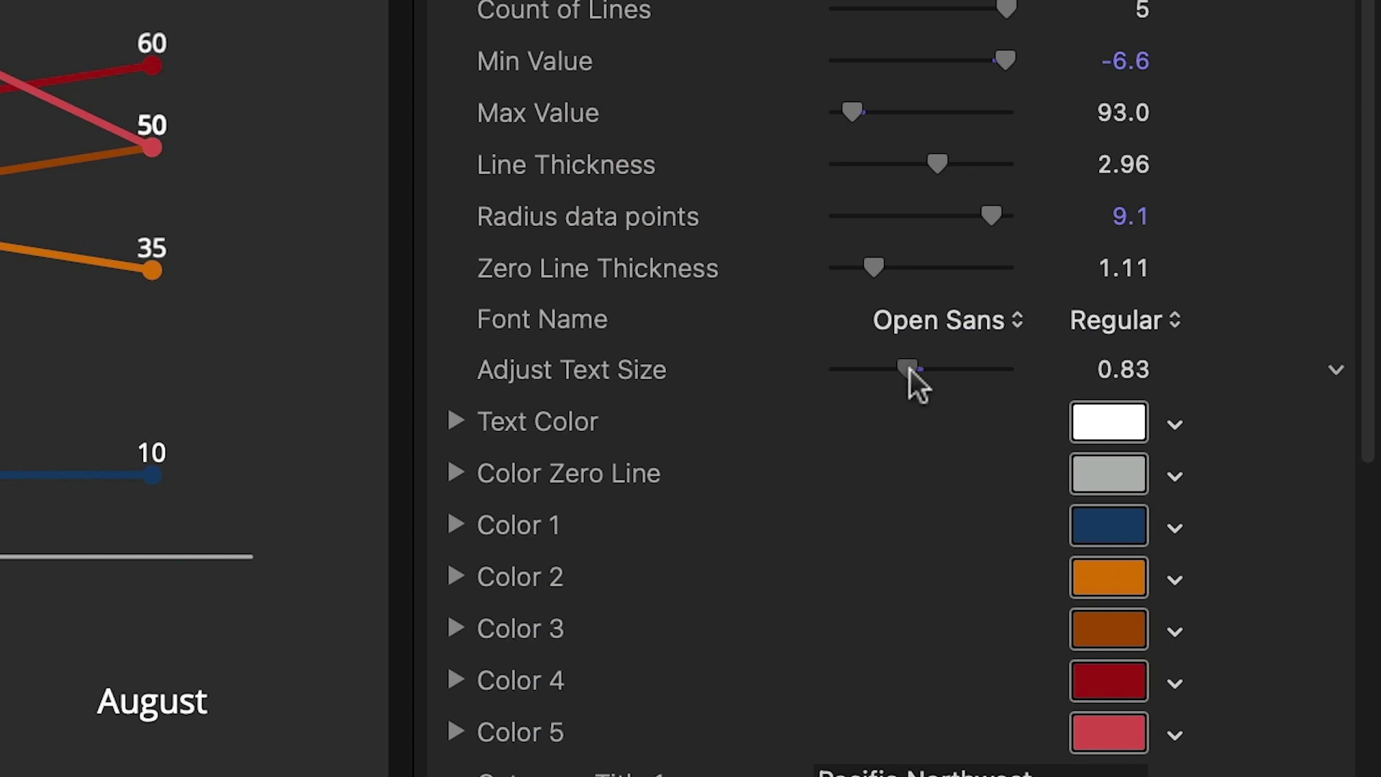